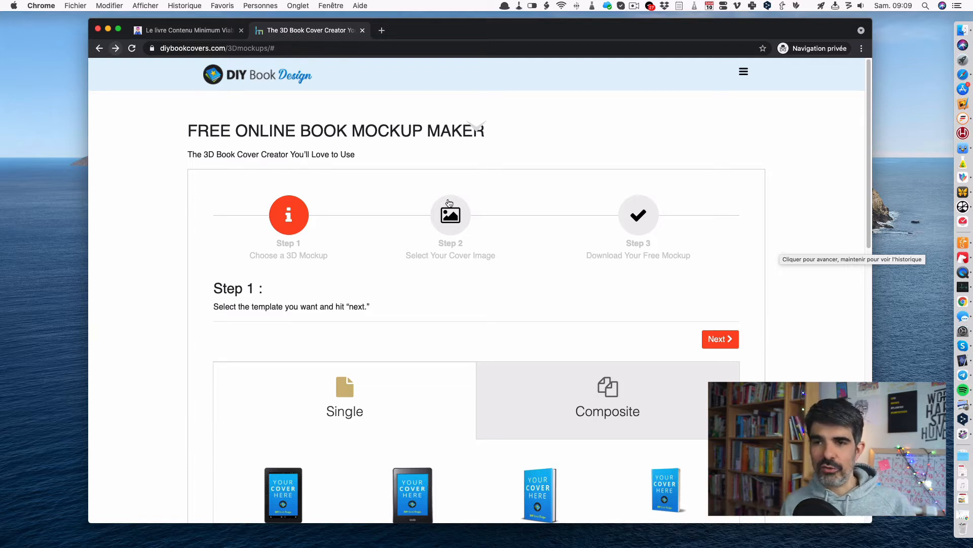
Step: Choose the composite mockup template with a tablet, a phone and a hardcover book, and proceed to the cover image stage
scroll(449, 203, "down", 4)
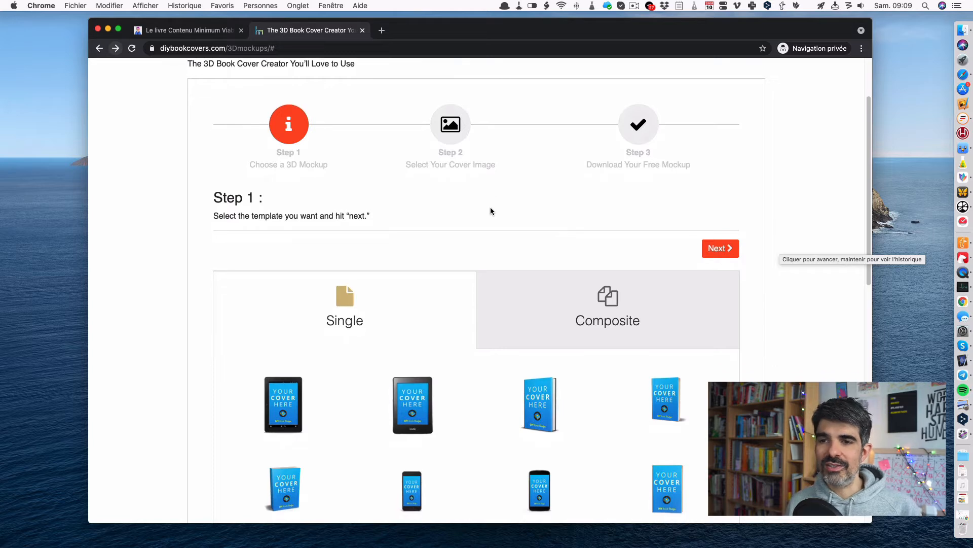
scroll(490, 211, "down", 3)
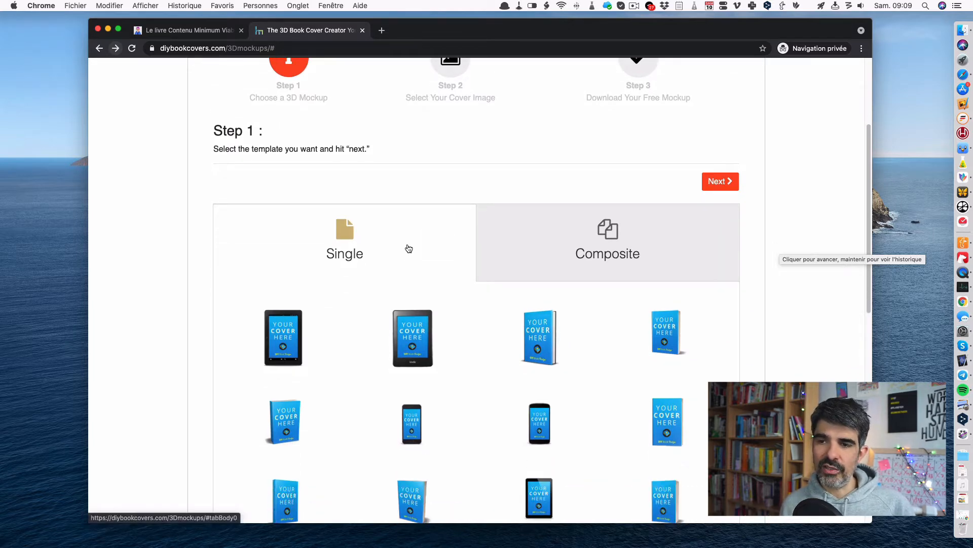
scroll(408, 249, "down", 4)
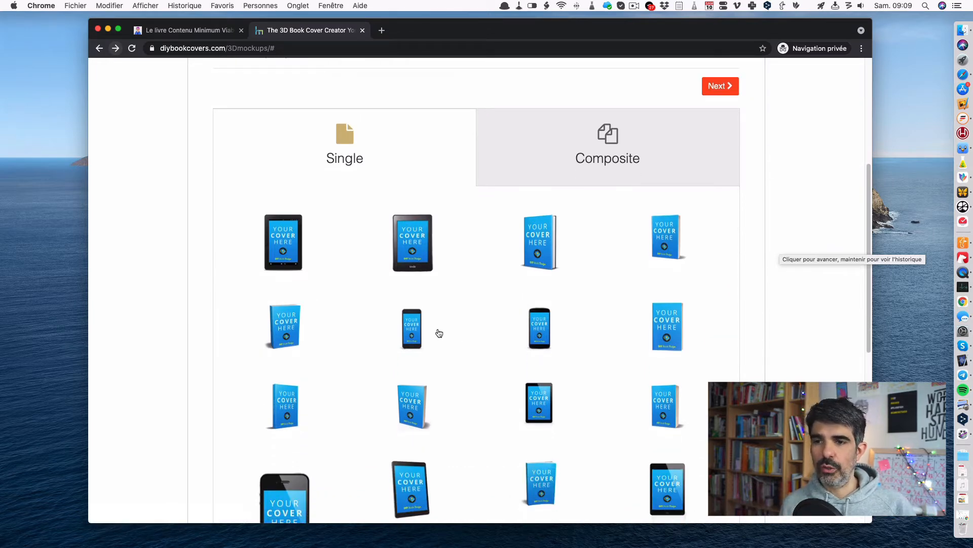
scroll(596, 346, "down", 2)
scroll(597, 346, "down", 2)
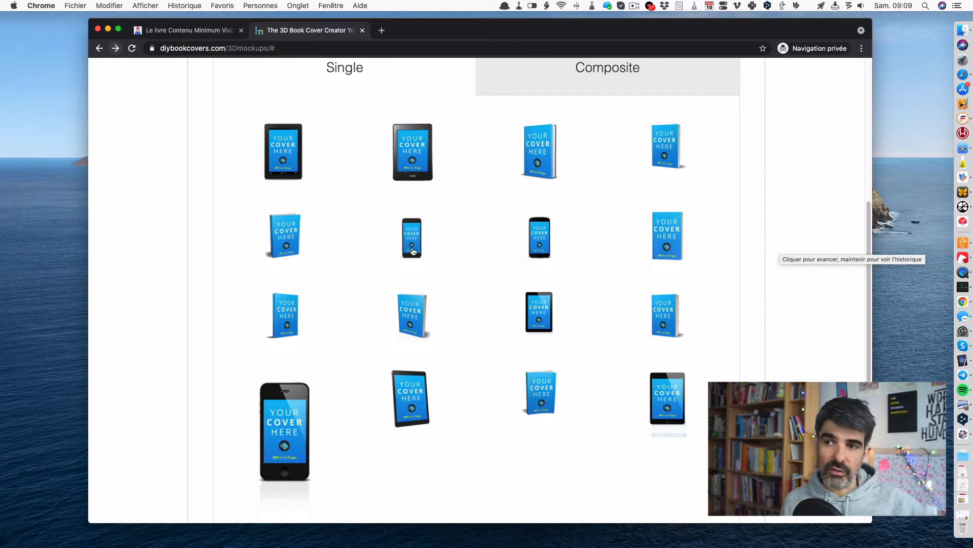
scroll(578, 182, "up", 2)
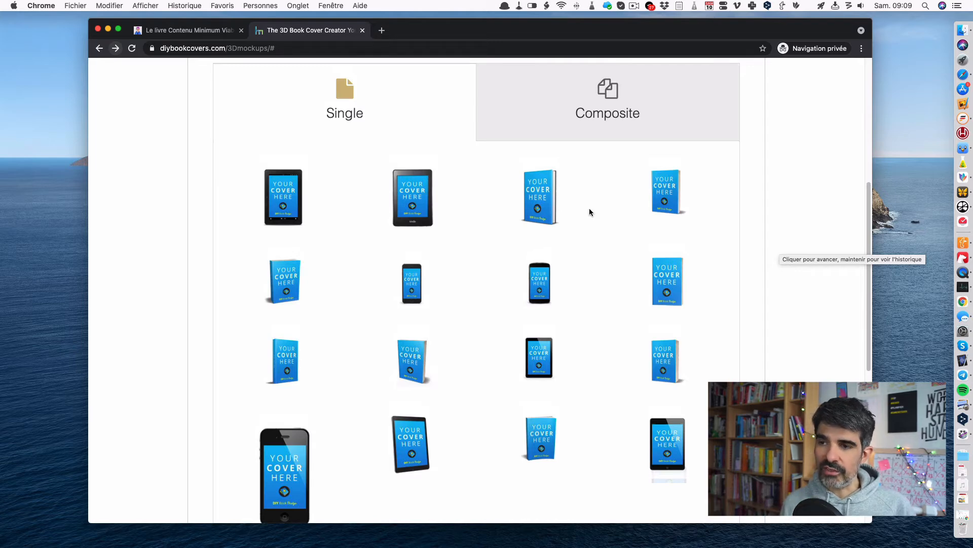
left_click(591, 120)
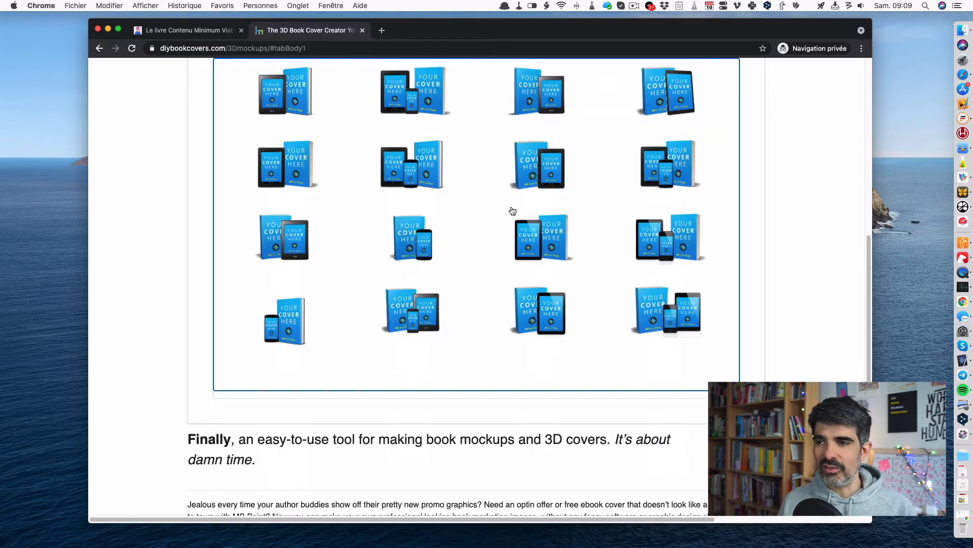
scroll(513, 211, "up", 2)
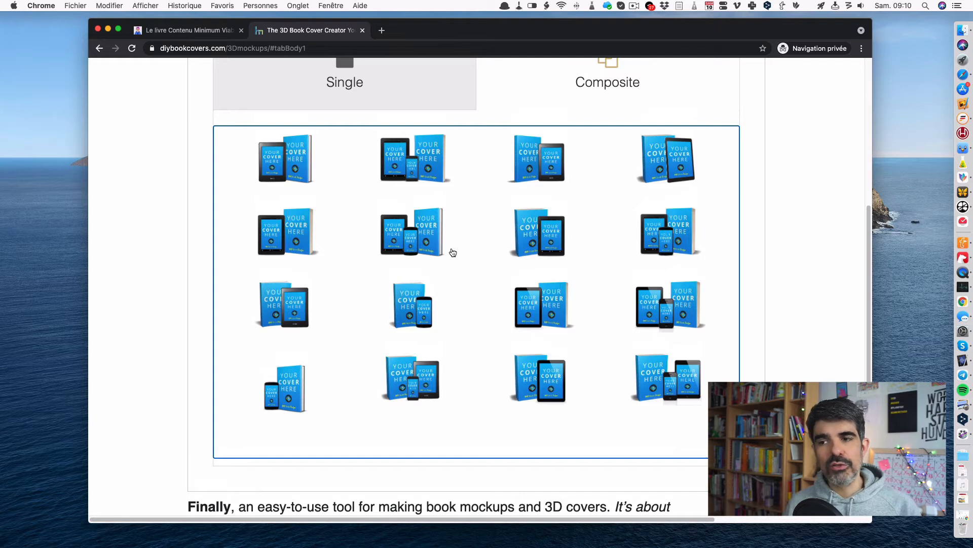
left_click(424, 240)
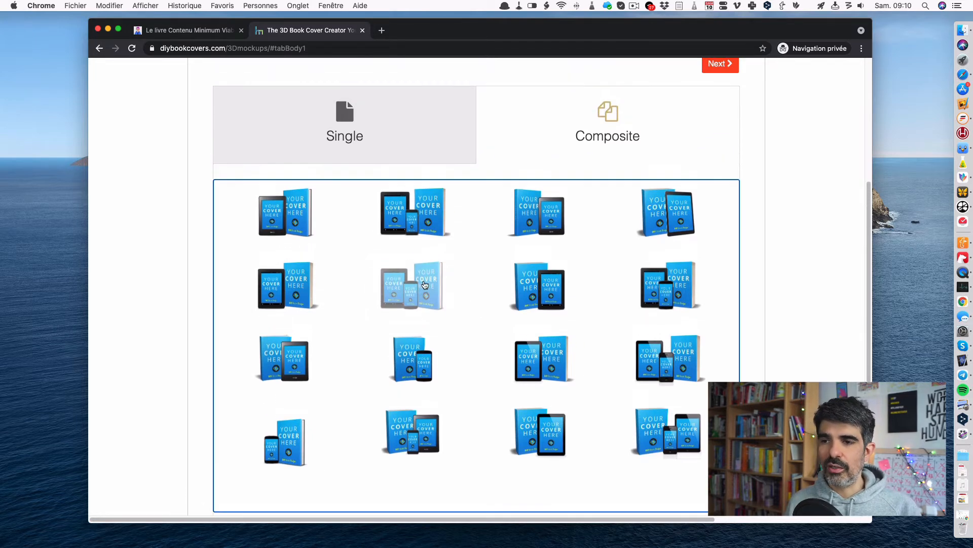
left_click(717, 70)
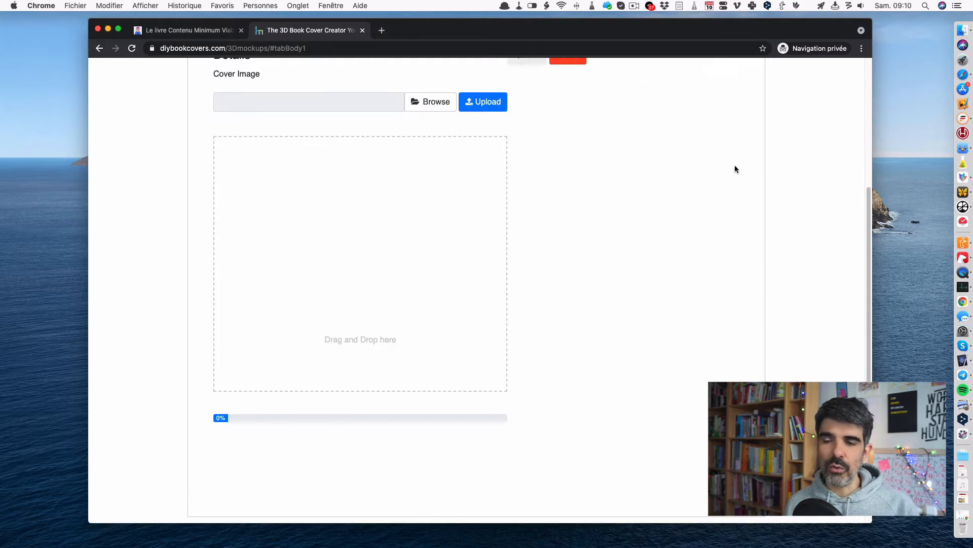
Step: Find CONTENU MINIMUM VIABLE-2.png by searching for "contenu" and upload it as the cover image
scroll(424, 163, "up", 1)
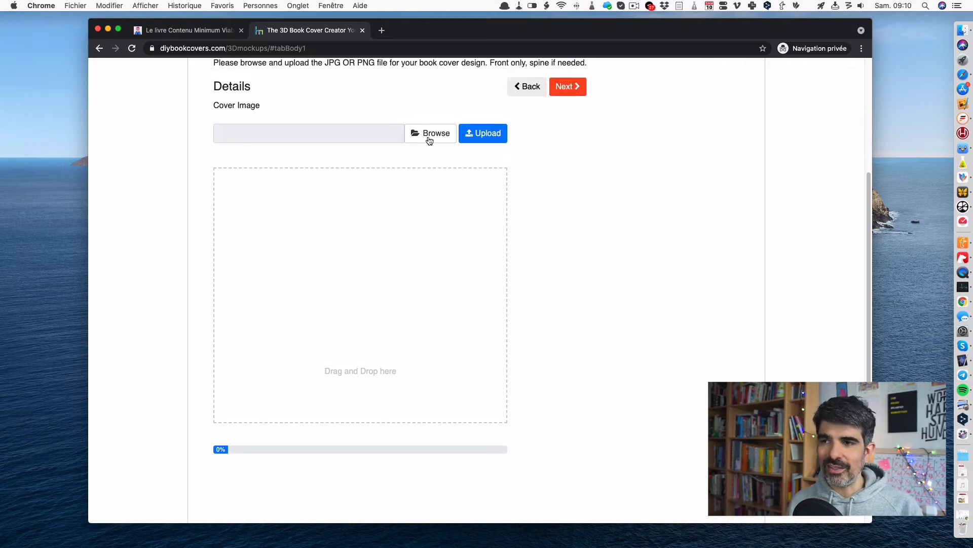
left_click(429, 141)
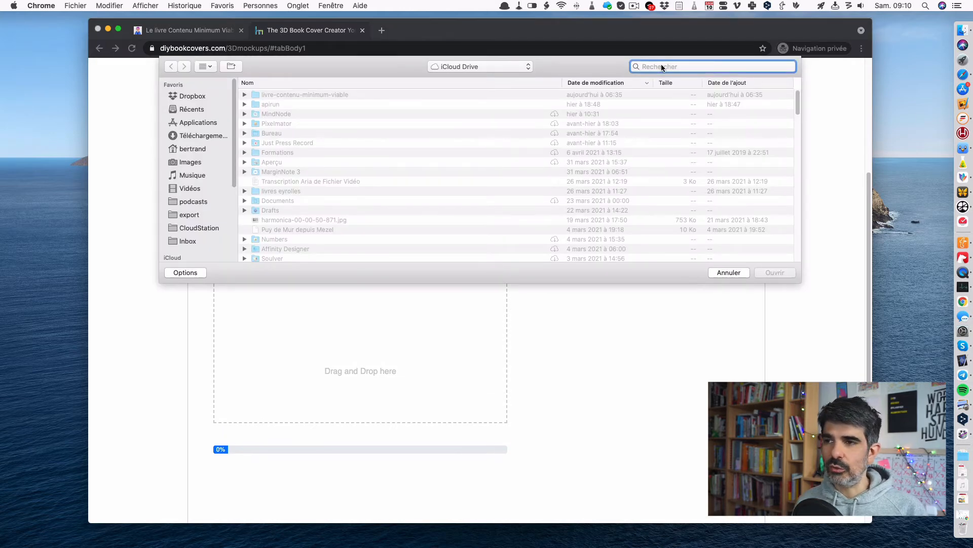
left_click(318, 132)
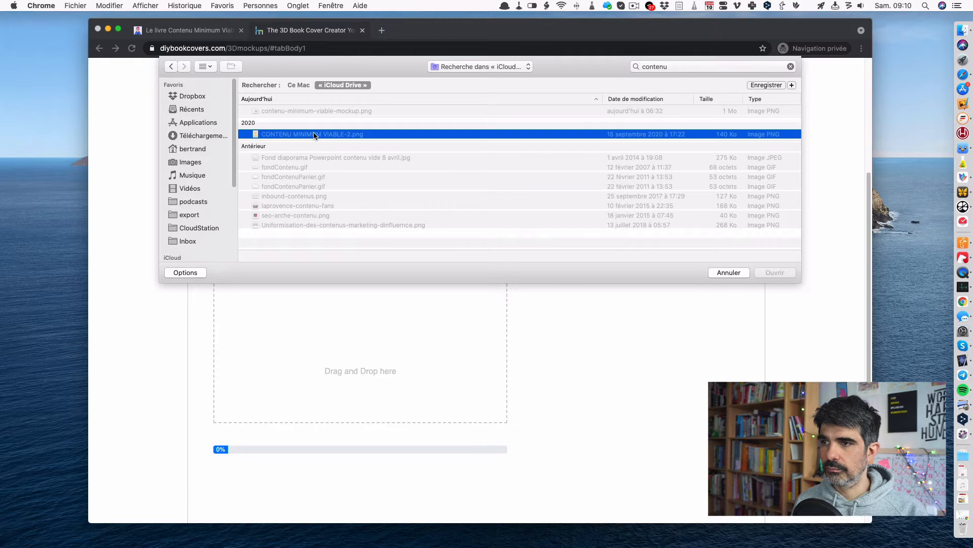
left_click(779, 273)
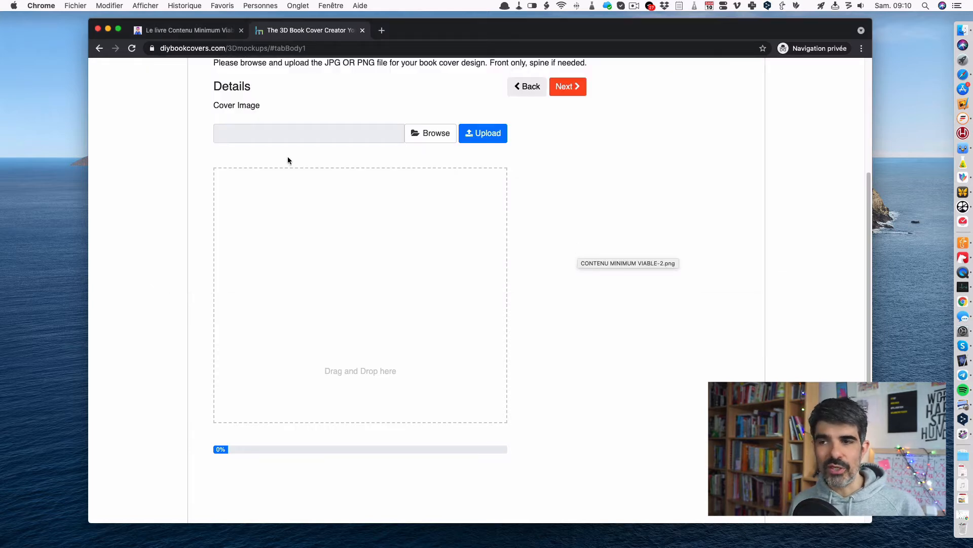
left_click(478, 140)
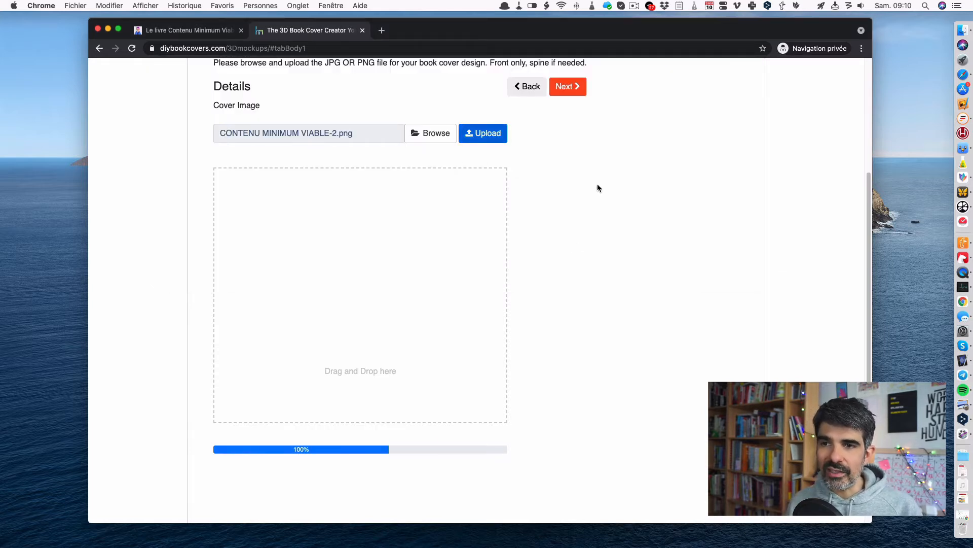
Step: Check the uploaded cover, continue to the final stage and download the mockup as a JPG
scroll(679, 286, "down", 1)
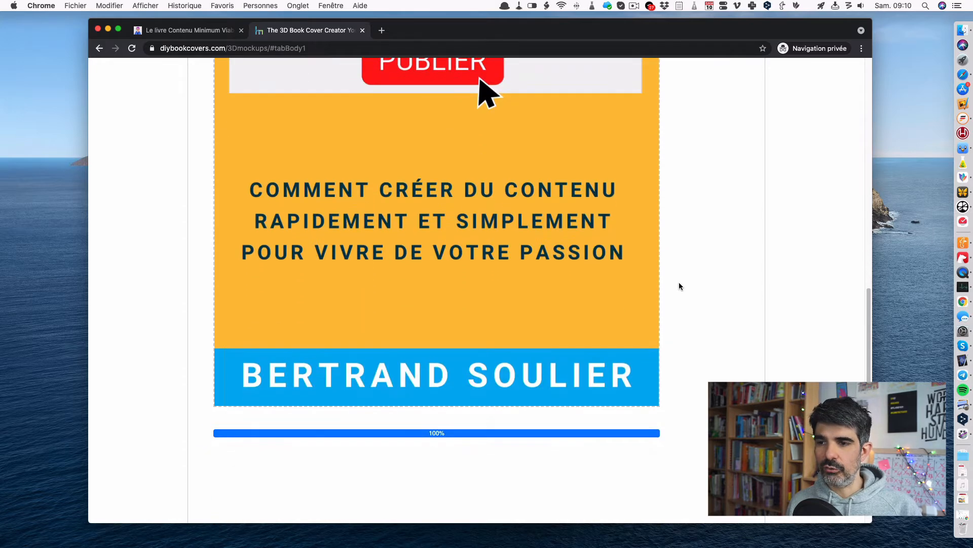
scroll(679, 287, "down", 5)
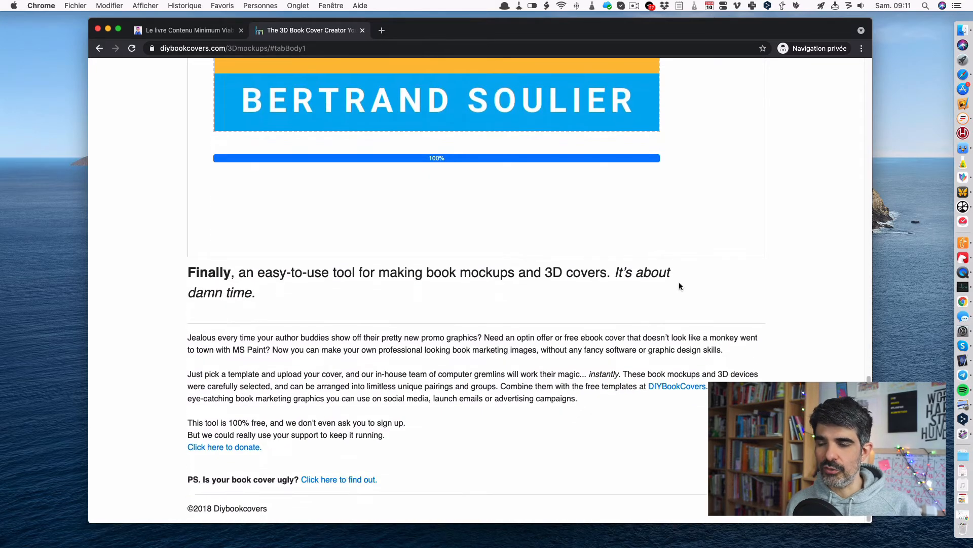
scroll(679, 285, "up", 10)
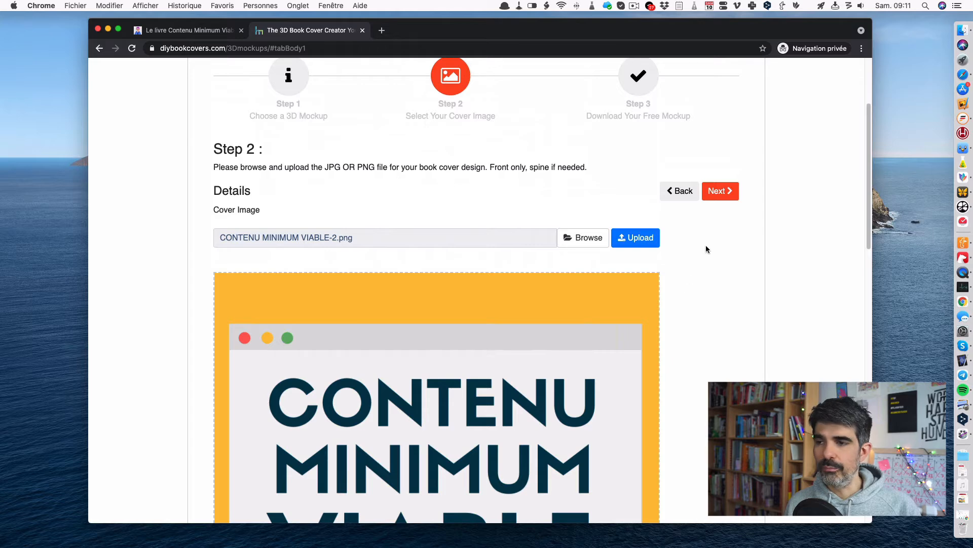
left_click(720, 191)
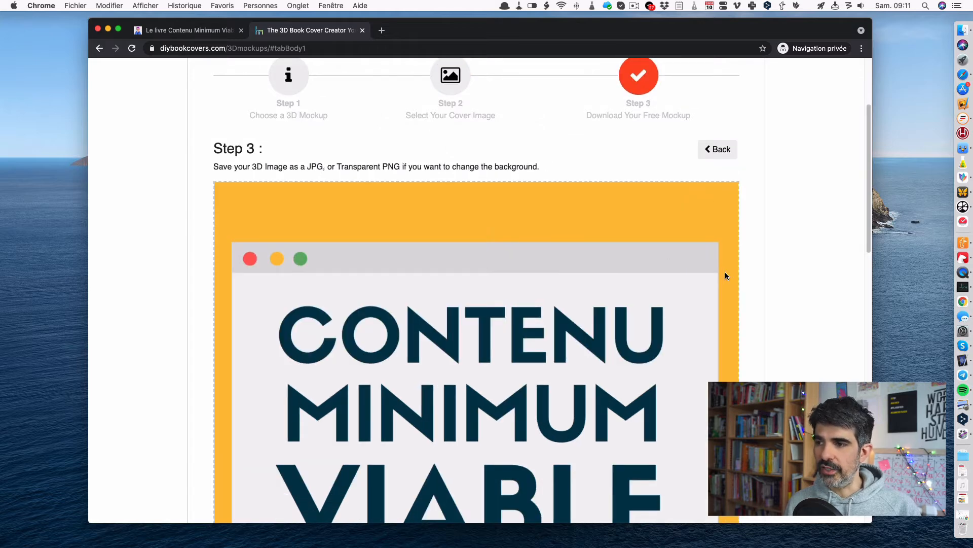
scroll(725, 276, "down", 10)
scroll(725, 276, "down", 3)
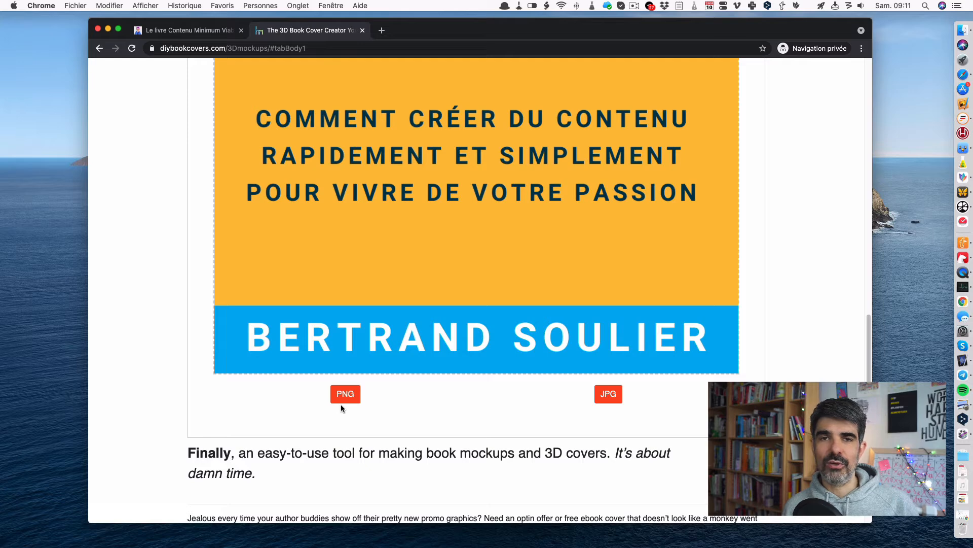
left_click(606, 395)
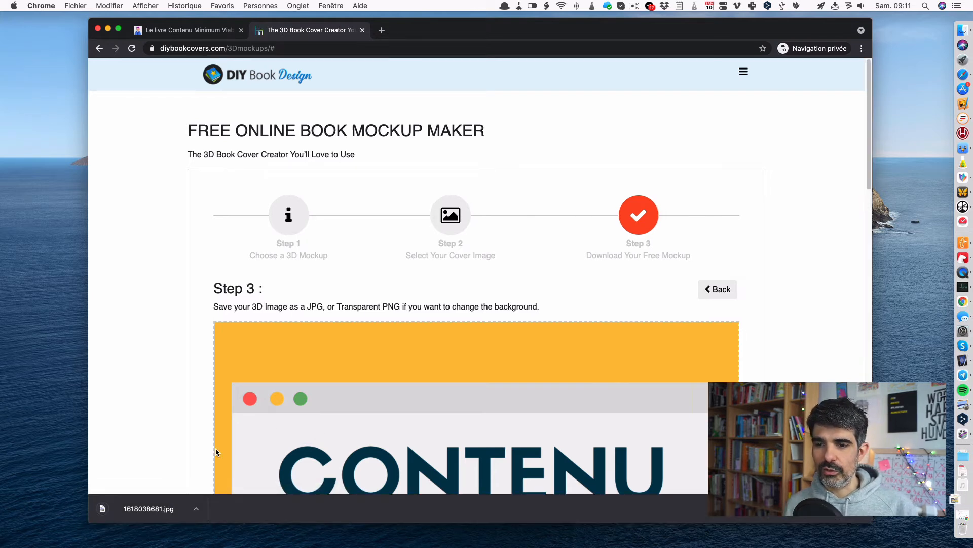
Step: Open the downloaded JPG in Preview to examine the mockup, and return to Chrome
left_click(160, 501)
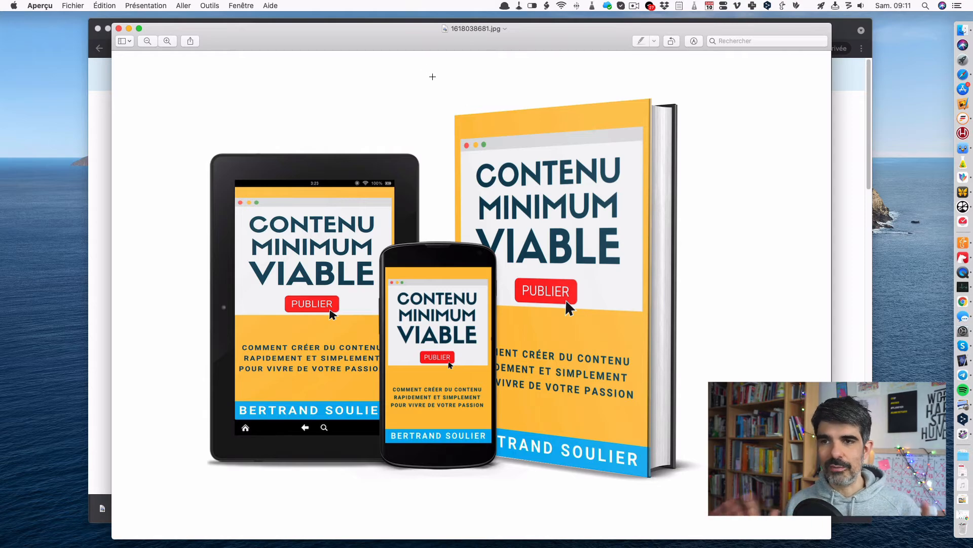
left_click_drag(403, 43, 491, 42)
left_click(128, 213)
Step: Download the mockup as a transparent PNG and open the downloaded file in Preview
scroll(287, 367, "down", 1)
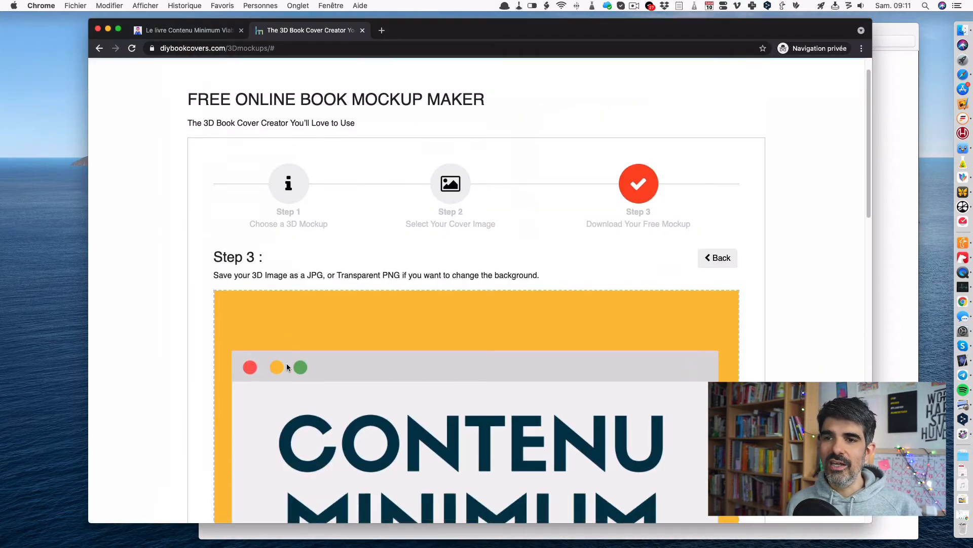
scroll(287, 367, "down", 15)
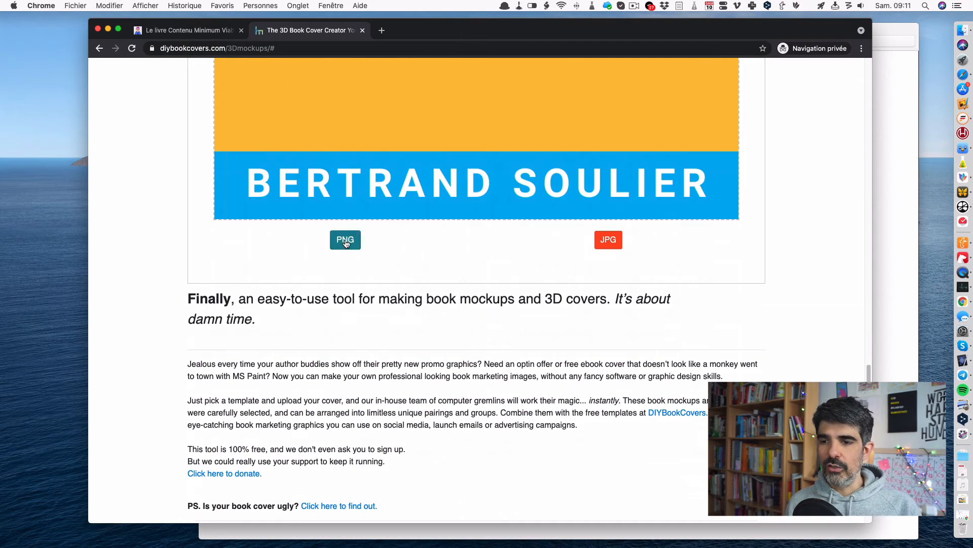
left_click(346, 239)
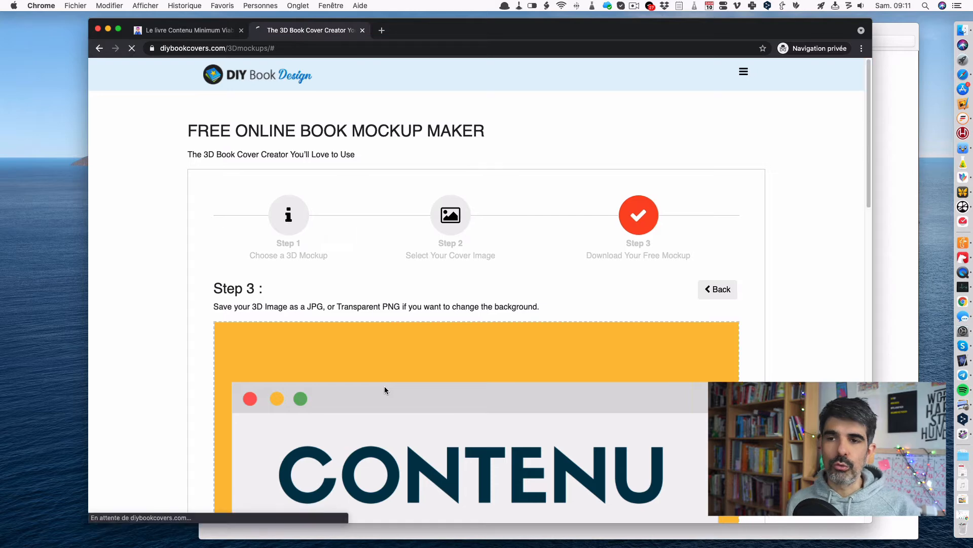
left_click(169, 507)
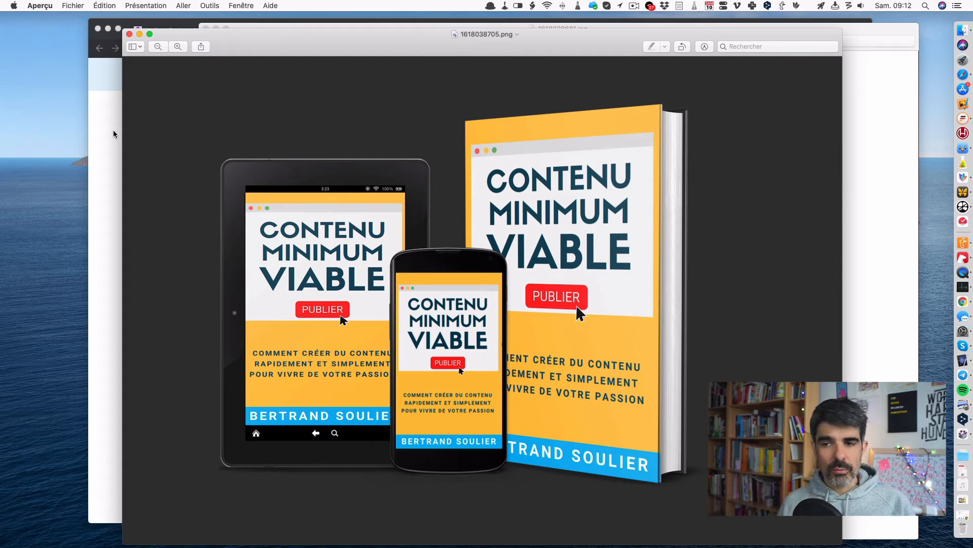
Step: Return to Chrome and examine the mockup image on the Contenu Minimum Viable book page up close
left_click(114, 133)
left_click(197, 31)
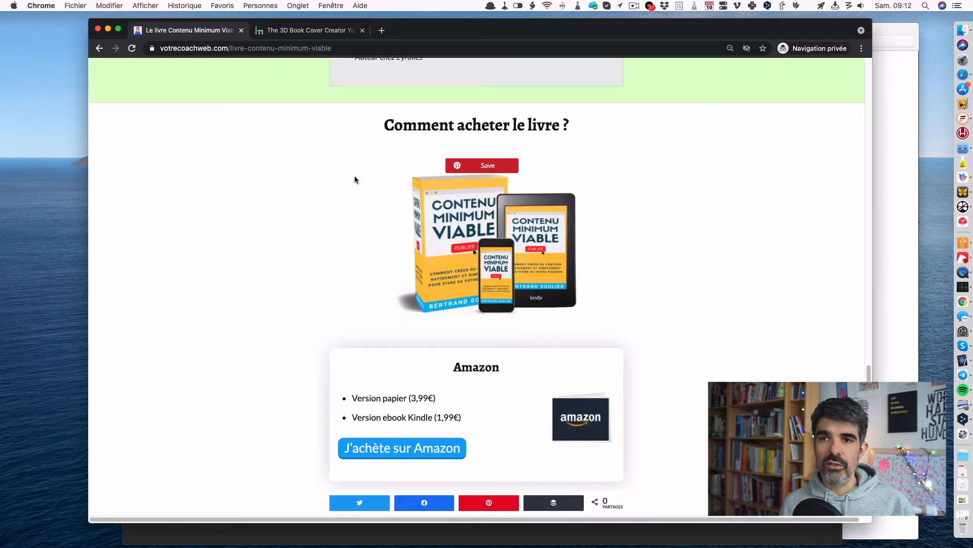
mouse_move(471, 272)
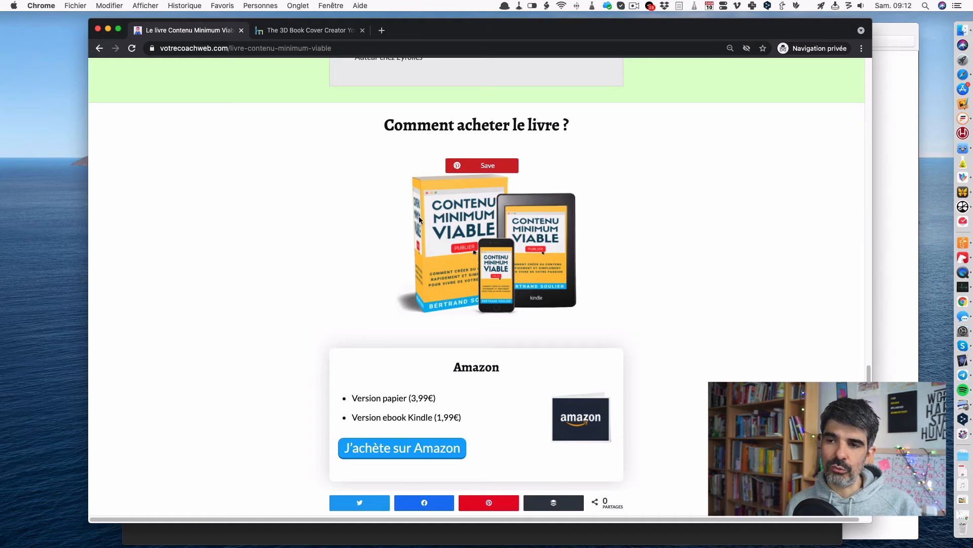
scroll(419, 226, "up", 5)
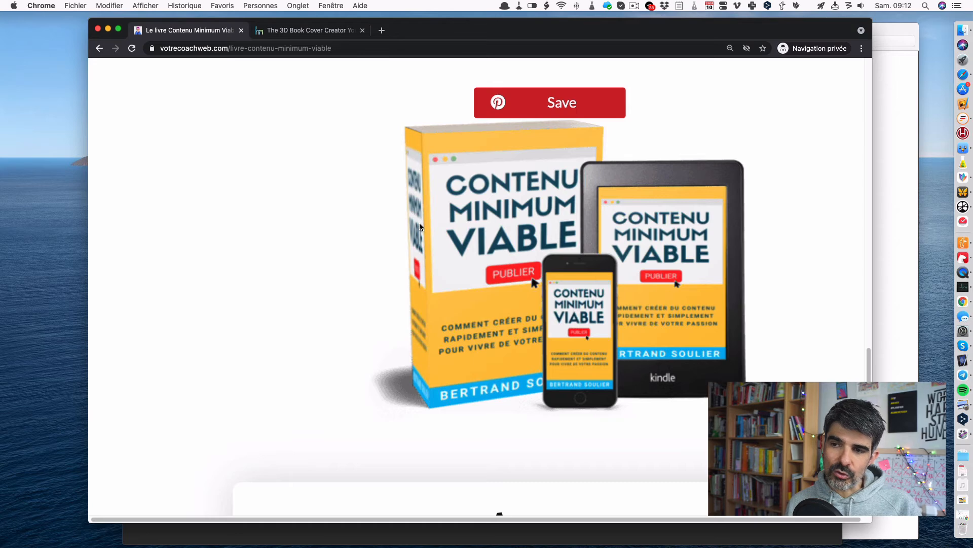
scroll(418, 226, "down", 5)
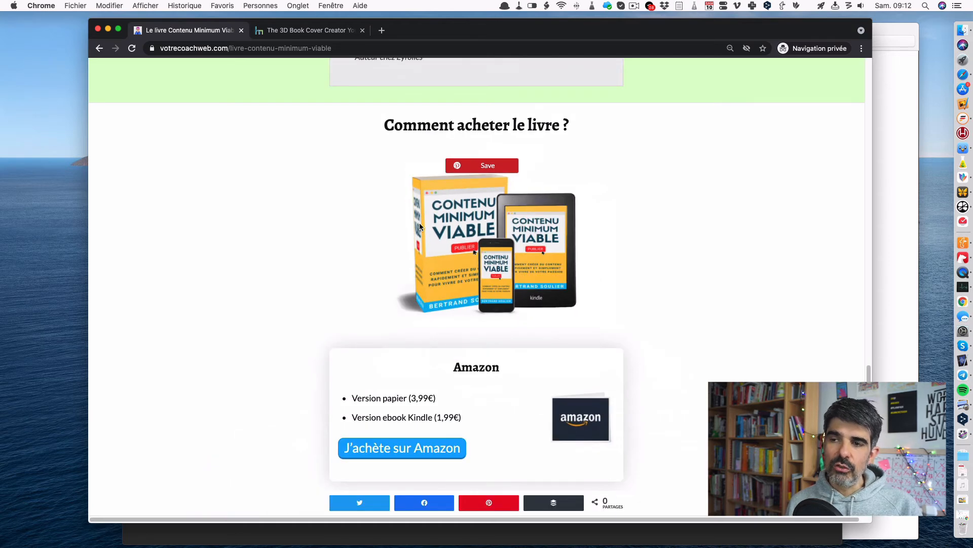